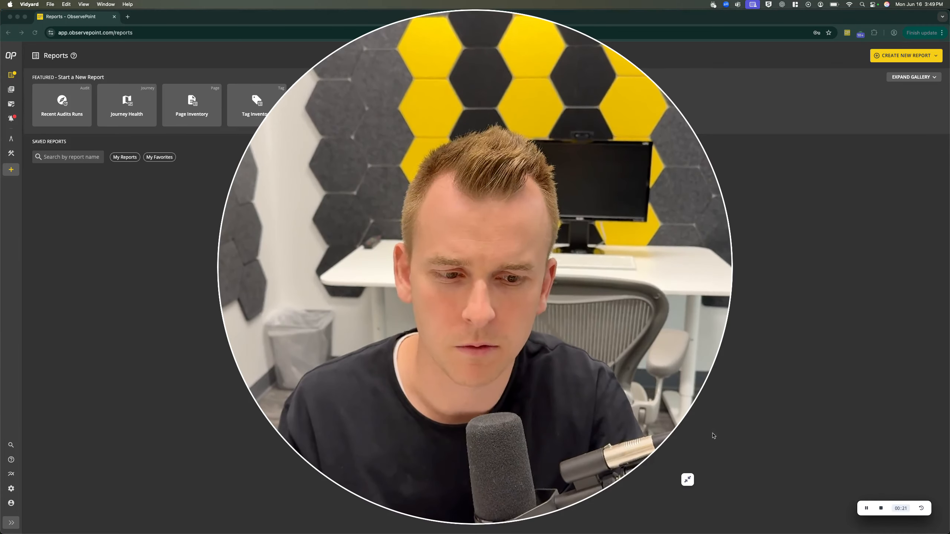
# Step: Open the featured Page Inventory report
pyautogui.click(687, 480)
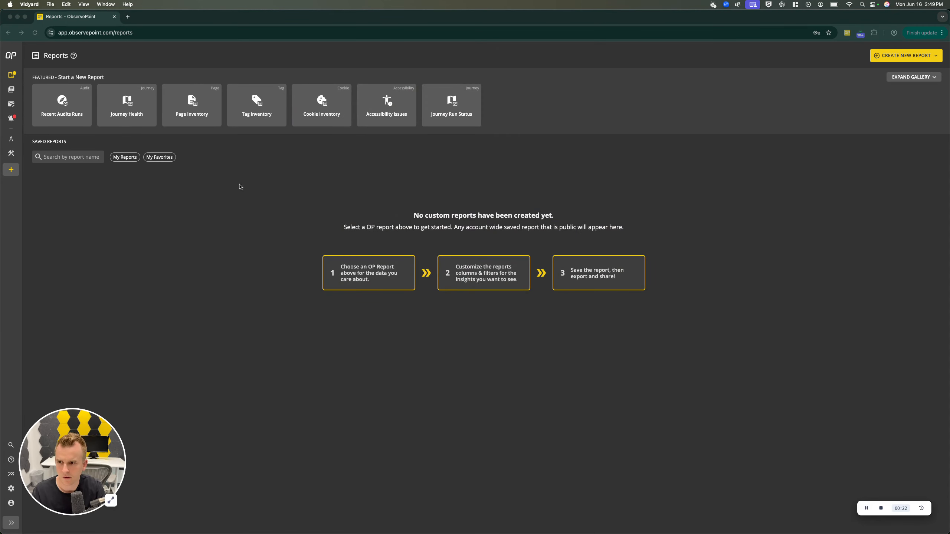
pyautogui.click(165, 180)
pyautogui.moveTo(14, 78)
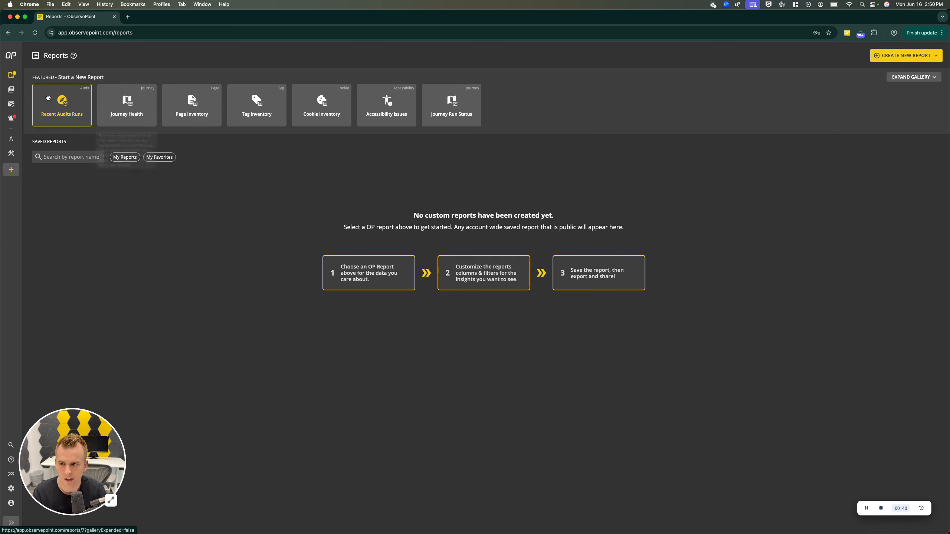
pyautogui.click(203, 112)
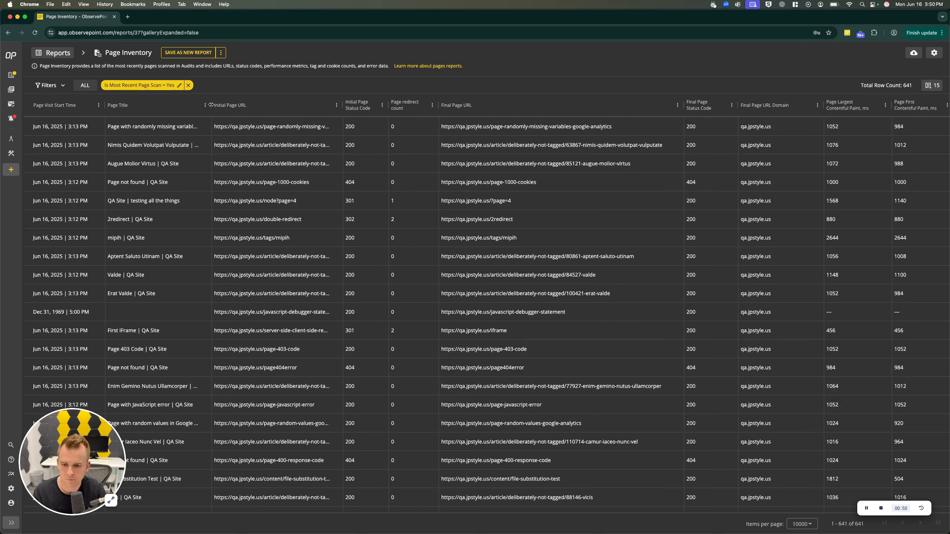
# Step: Filter the Page Inventory report to rows with an Initial Page Status Code of 404
pyautogui.click(85, 86)
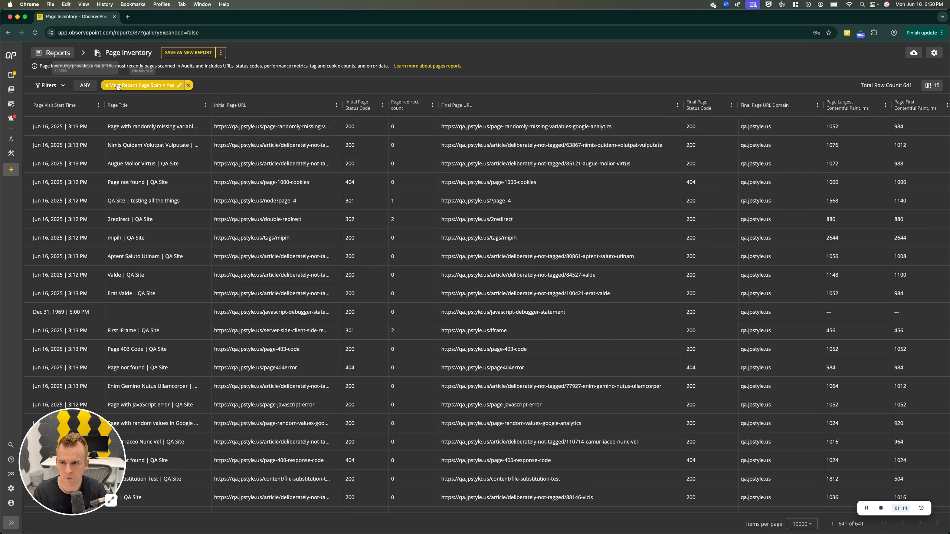
pyautogui.click(86, 86)
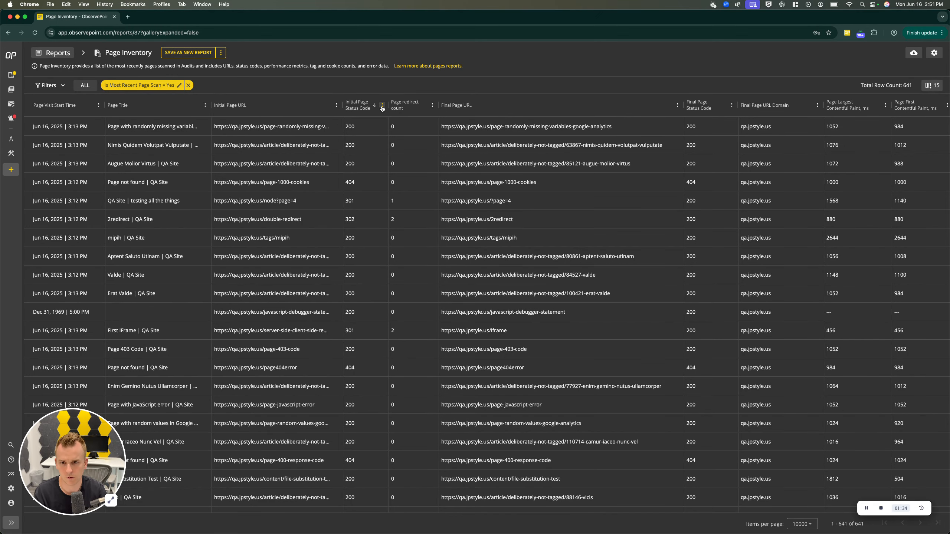
pyautogui.click(382, 183)
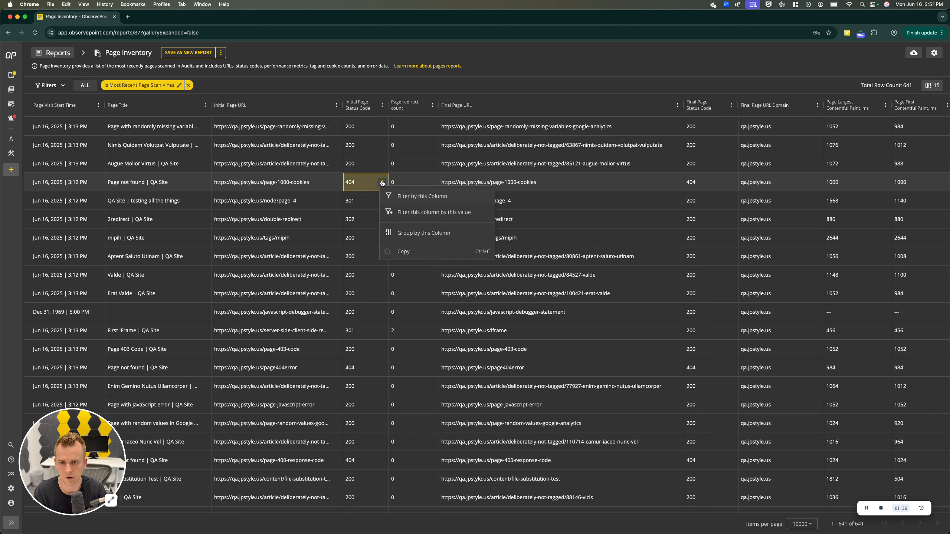
pyautogui.click(431, 212)
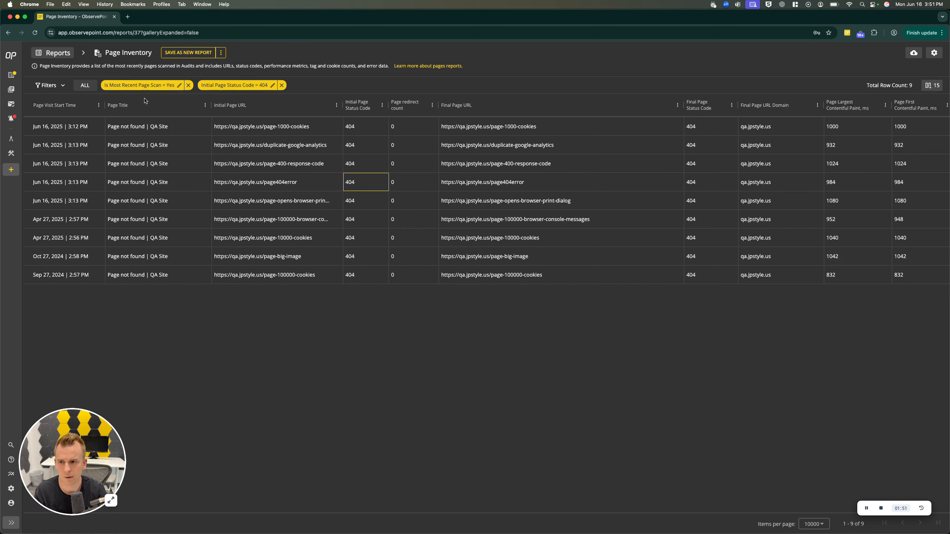
# Step: Switch the filter logic to ANY and add an Initial Page Status Code filter matching 200
pyautogui.click(90, 86)
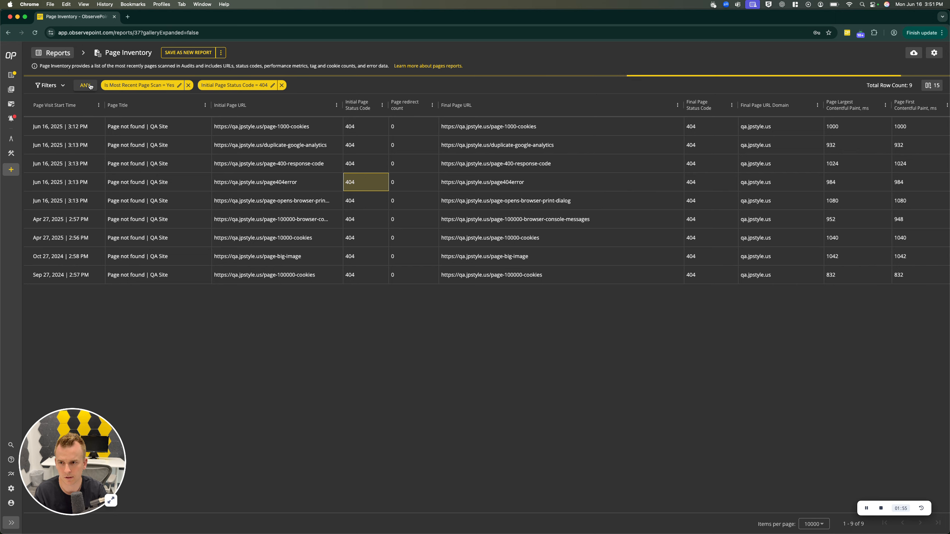
pyautogui.click(49, 85)
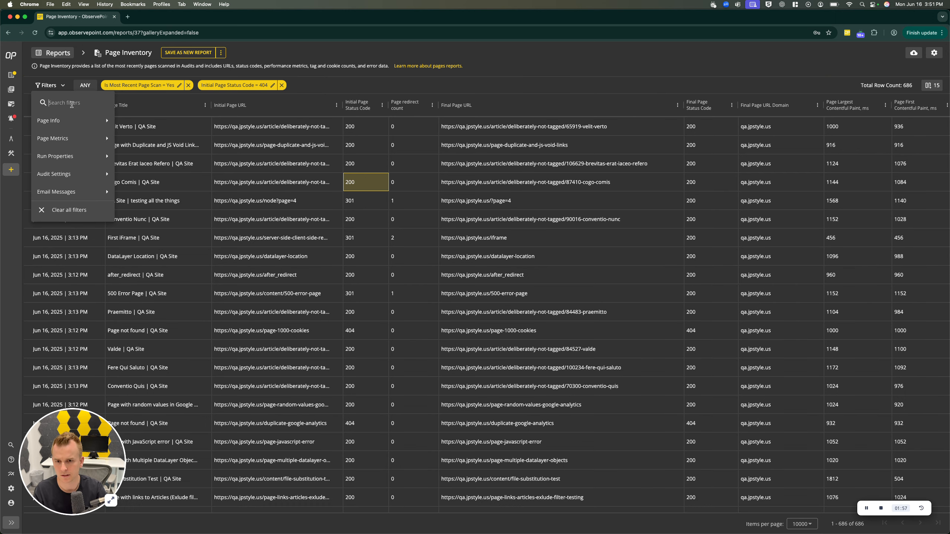
pyautogui.write('intial pa')
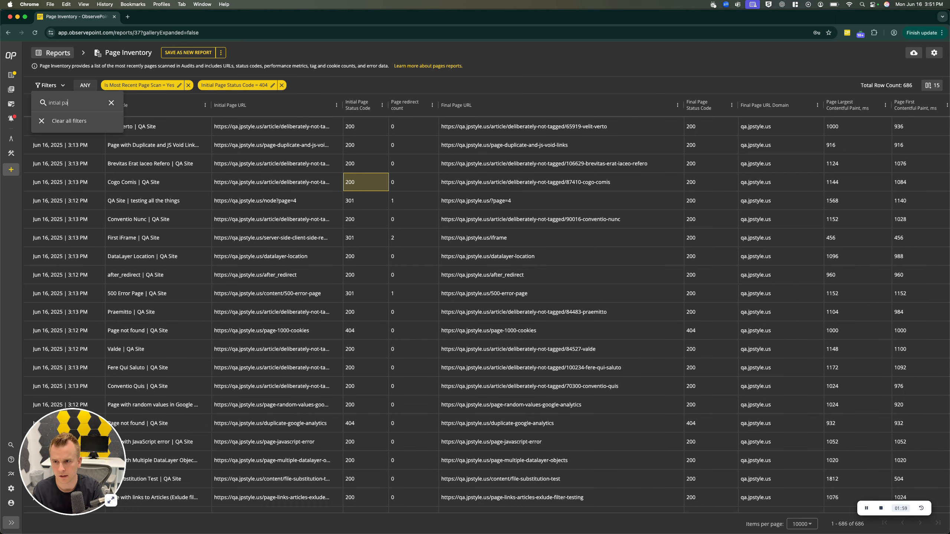
pyautogui.press('BackSpace')
pyautogui.write('itial')
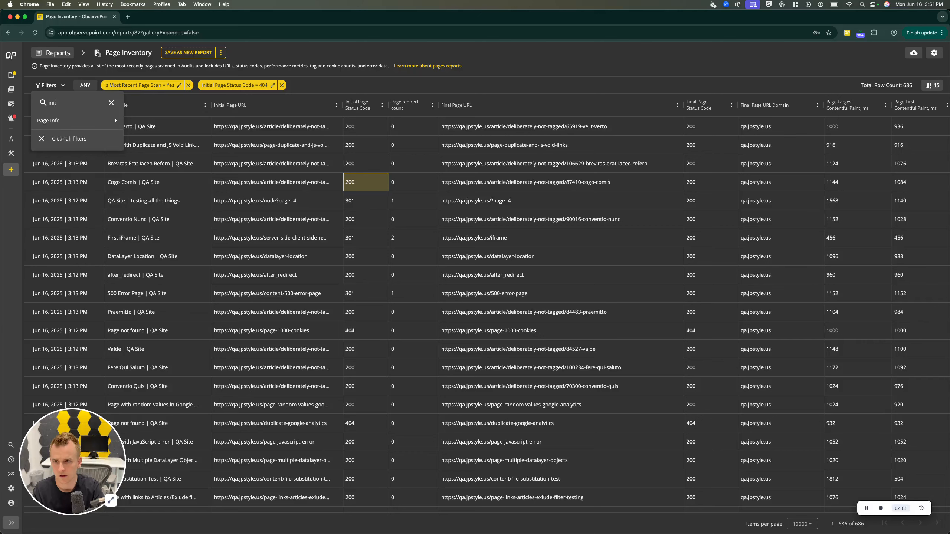
pyautogui.moveTo(76, 120)
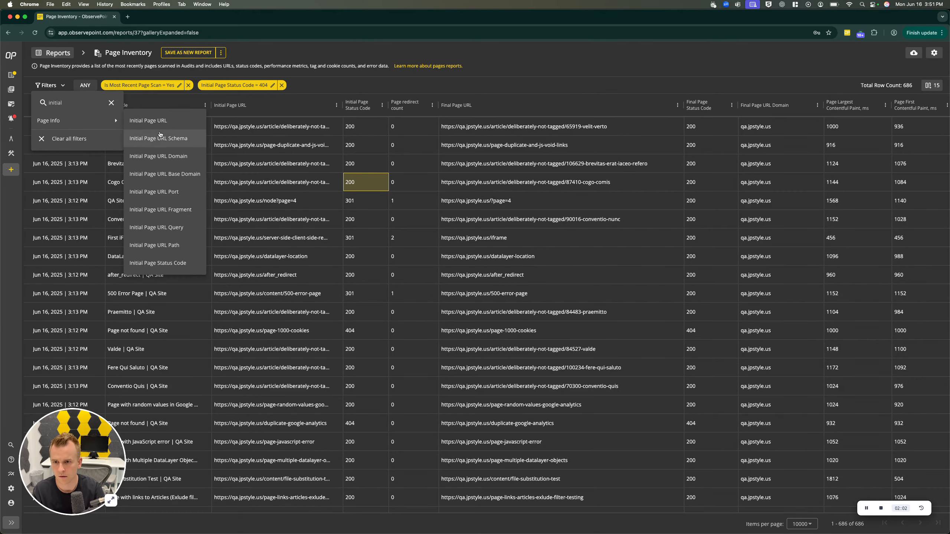
pyautogui.click(174, 263)
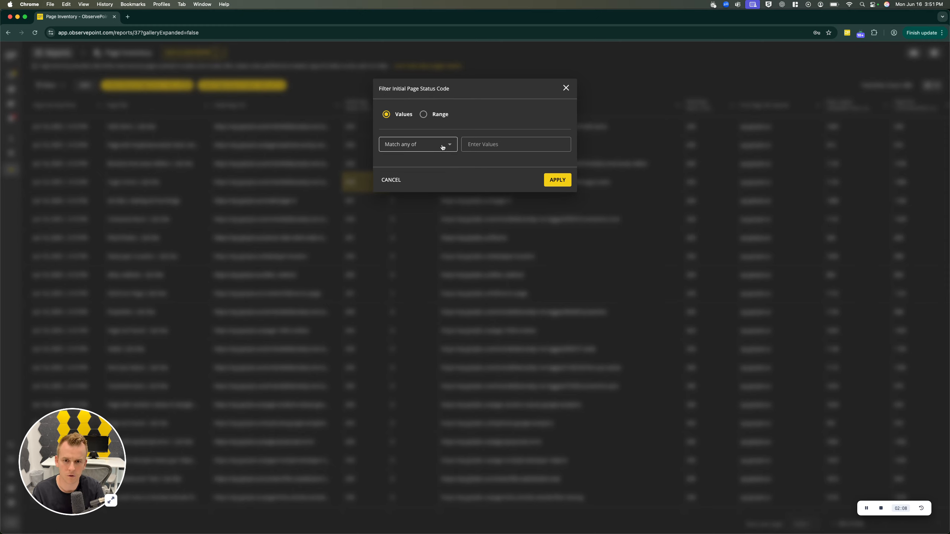
pyautogui.click(468, 144)
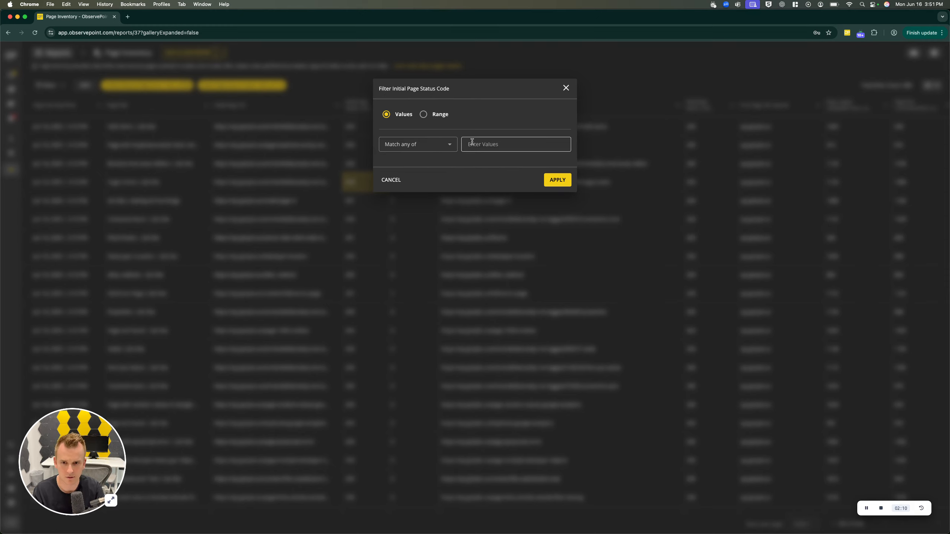
pyautogui.write('200')
pyautogui.click(557, 179)
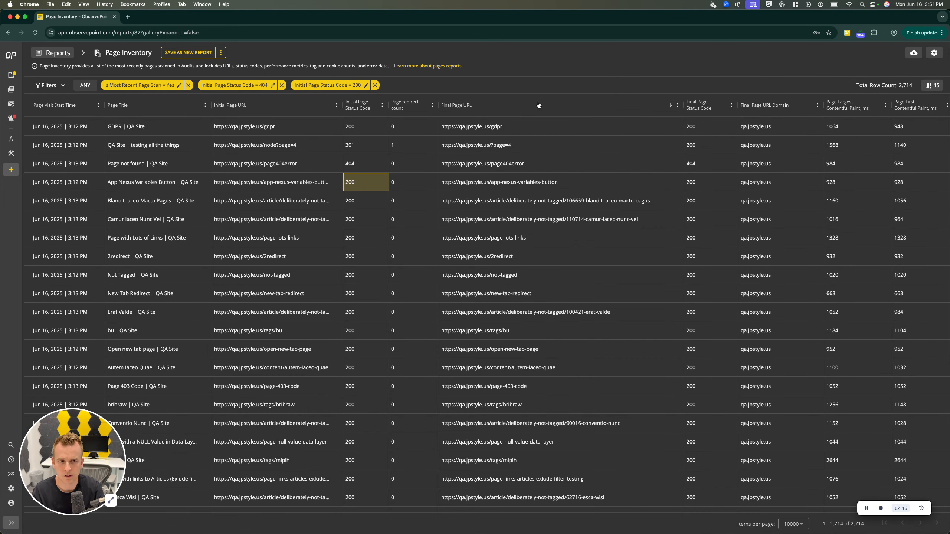
# Step: Restore the filter logic to ALL and remove the 404 and 200 Initial Page Status Code filters
pyautogui.moveTo(913, 87); pyautogui.dragTo(900, 87)
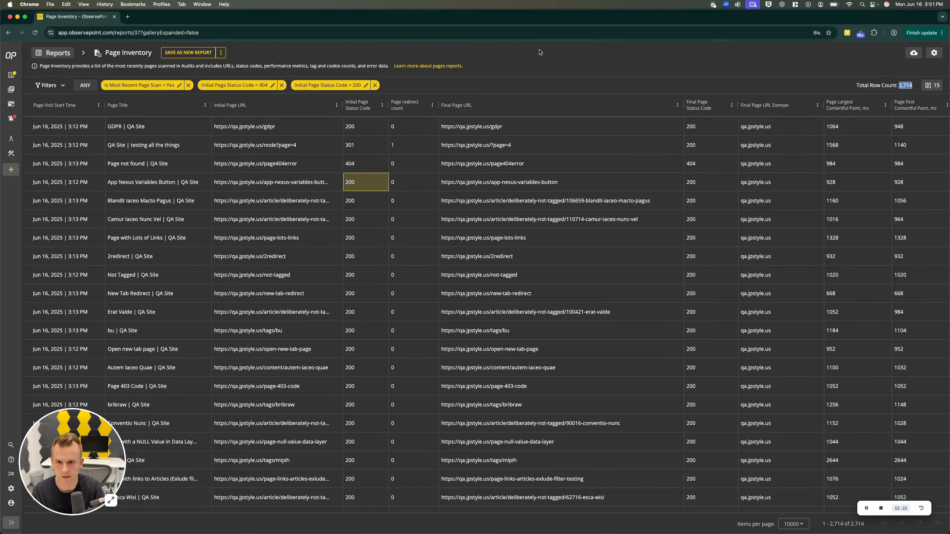
pyautogui.click(534, 68)
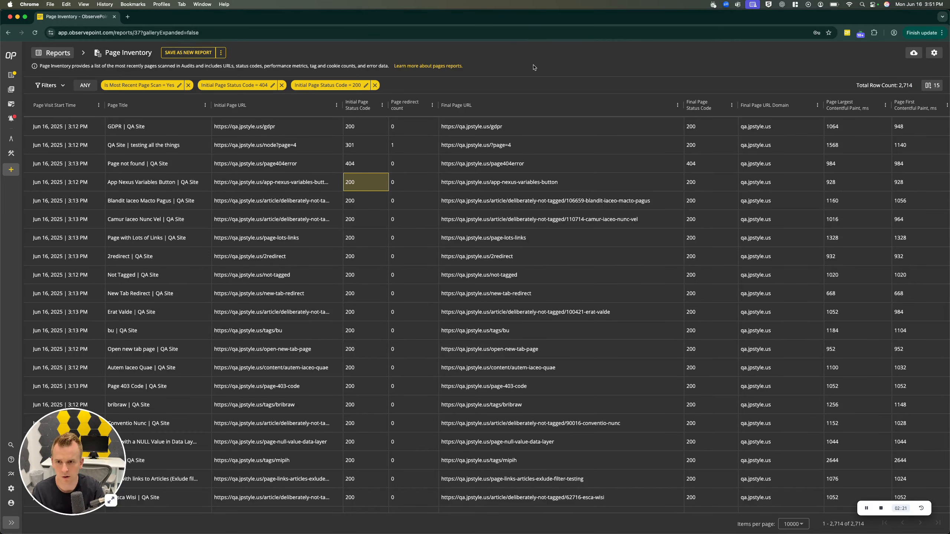
pyautogui.click(85, 87)
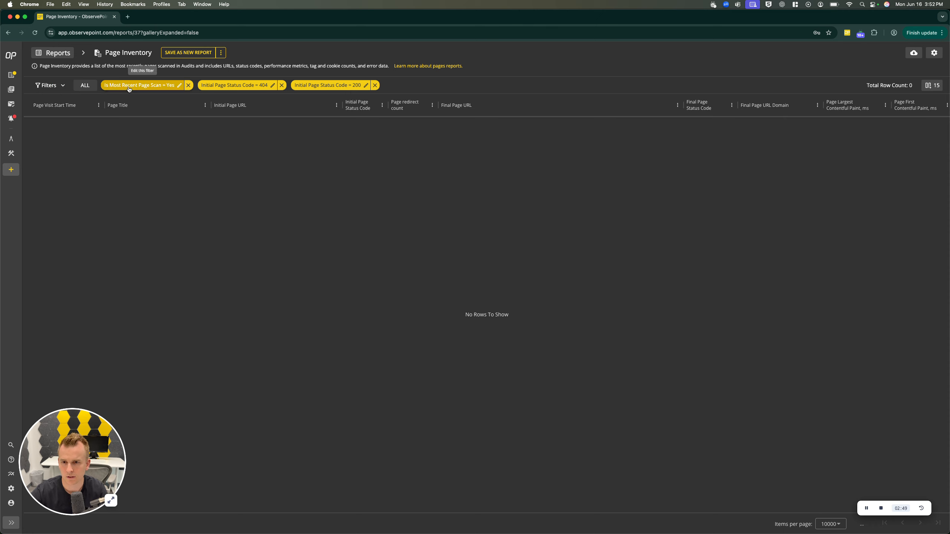
pyautogui.click(282, 85)
pyautogui.click(282, 86)
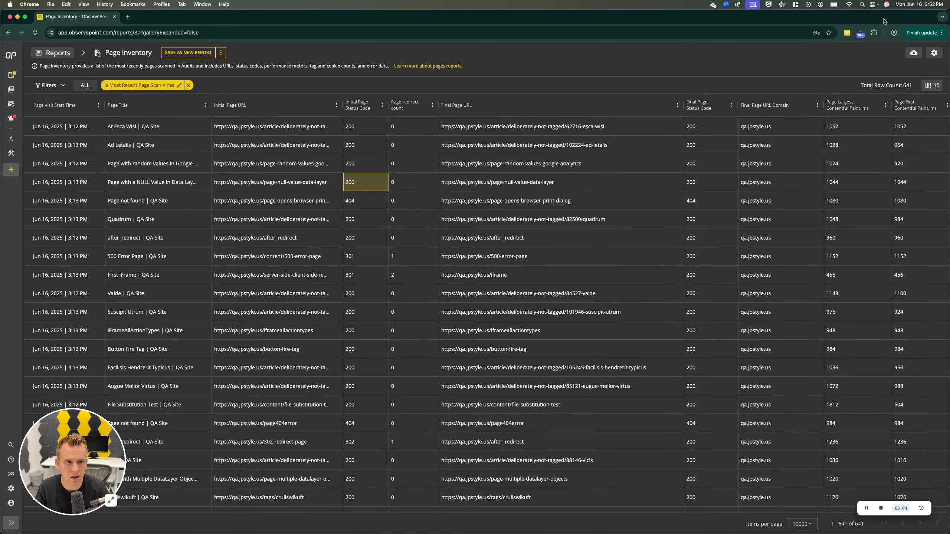
# Step: Copy the report to the clipboard, and copy the first seven rows from Page Visit Start Time through Final Page URL
pyautogui.click(911, 55)
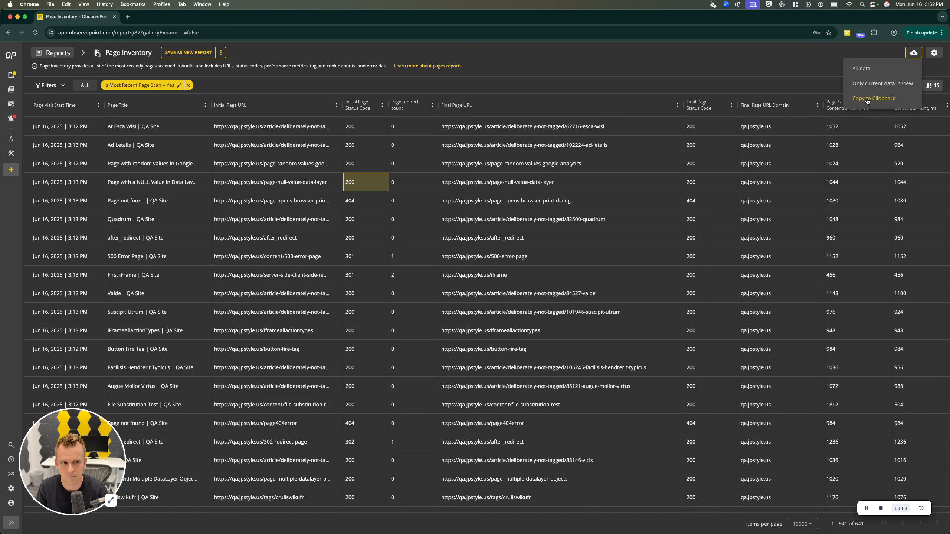
pyautogui.click(869, 100)
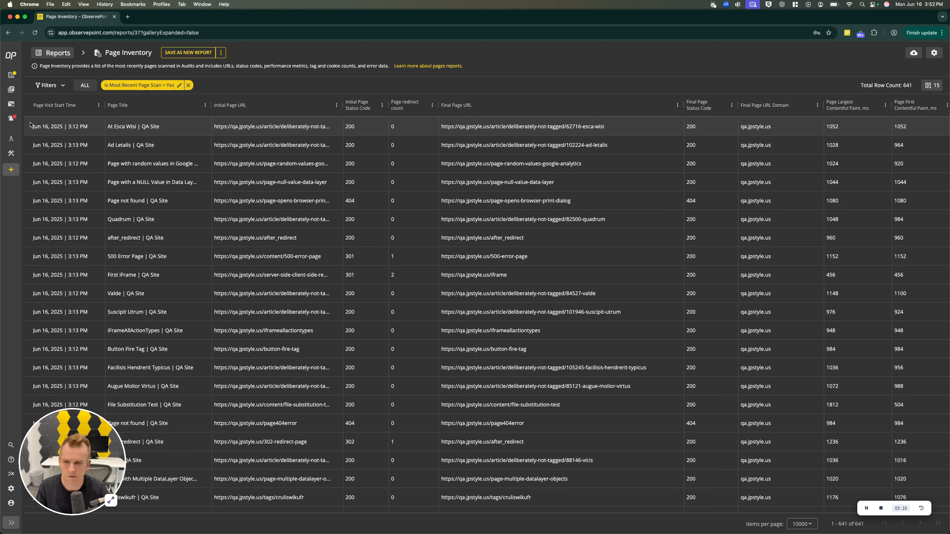
pyautogui.moveTo(30, 124); pyautogui.dragTo(459, 245)
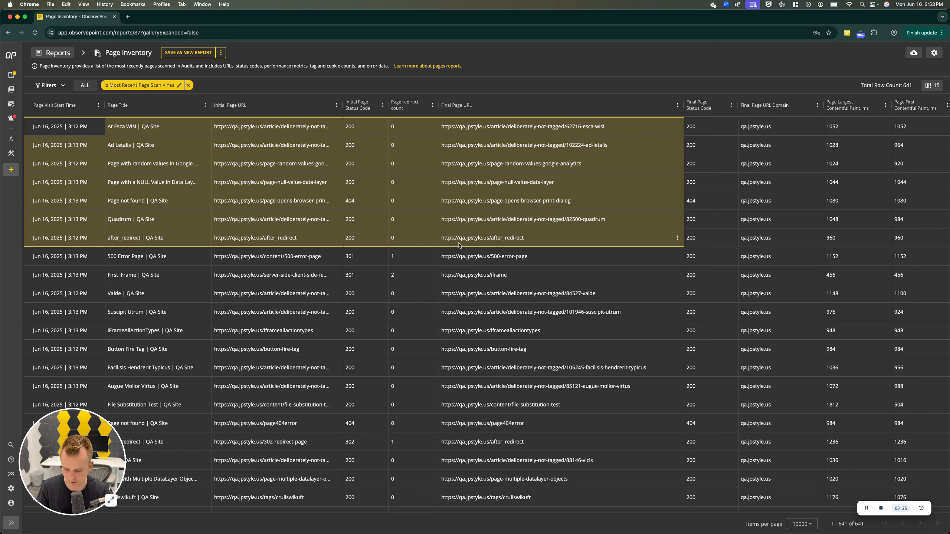
pyautogui.press('super+c')
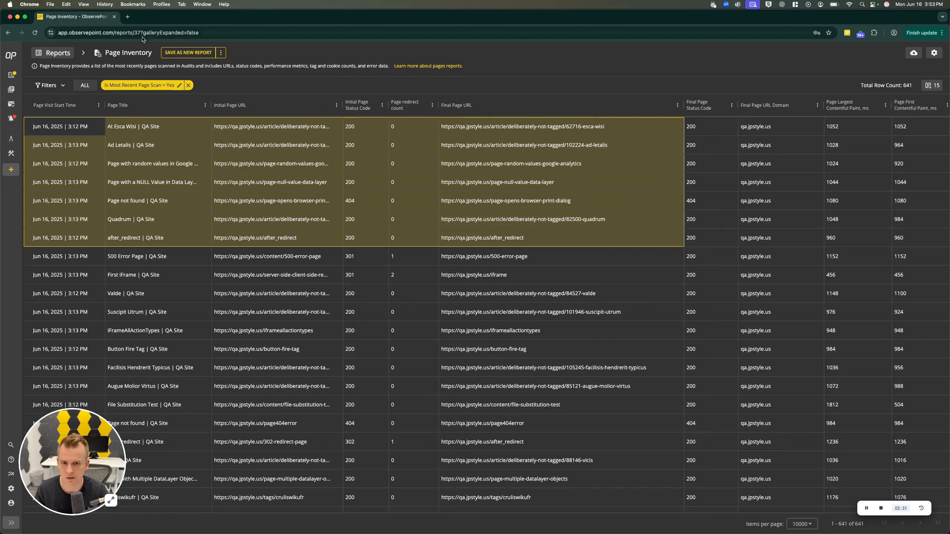
# Step: Paste the copied rows at cell C5 of a new Google Sheets spreadsheet and close that spreadsheet
pyautogui.click(128, 16)
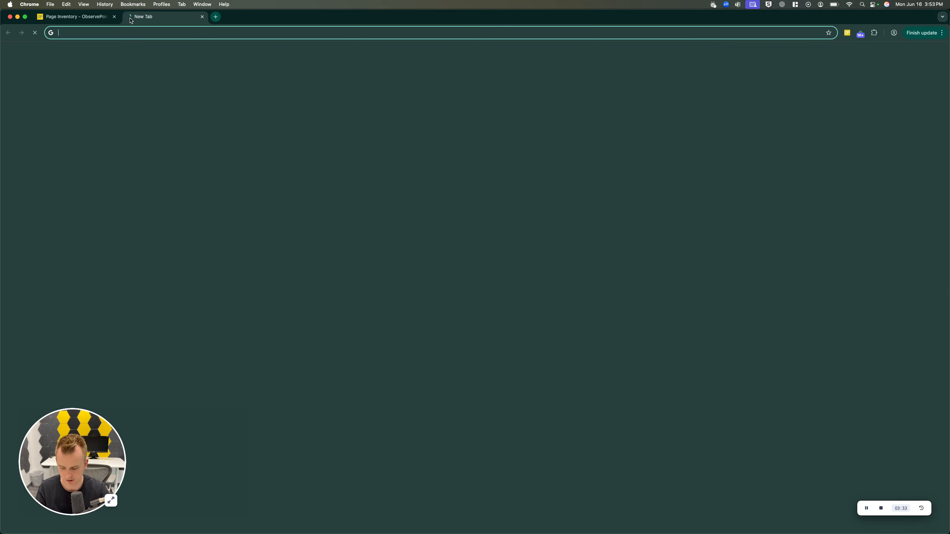
pyautogui.write('sheet')
pyautogui.press('Return')
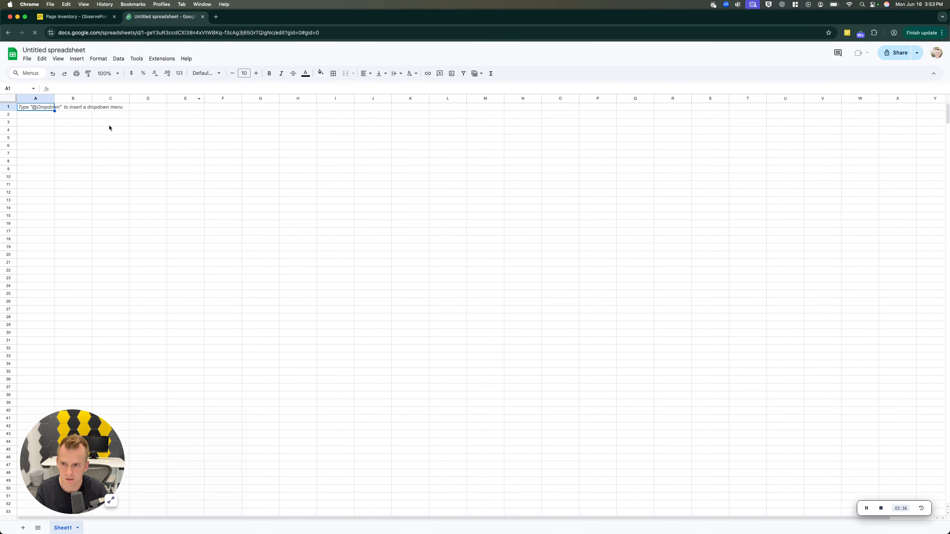
pyautogui.click(123, 138)
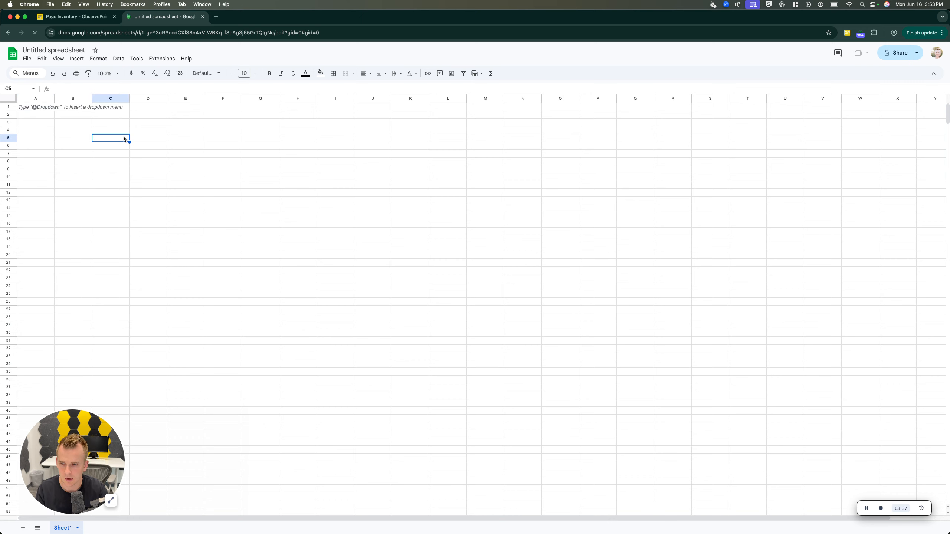
pyautogui.press('super+v')
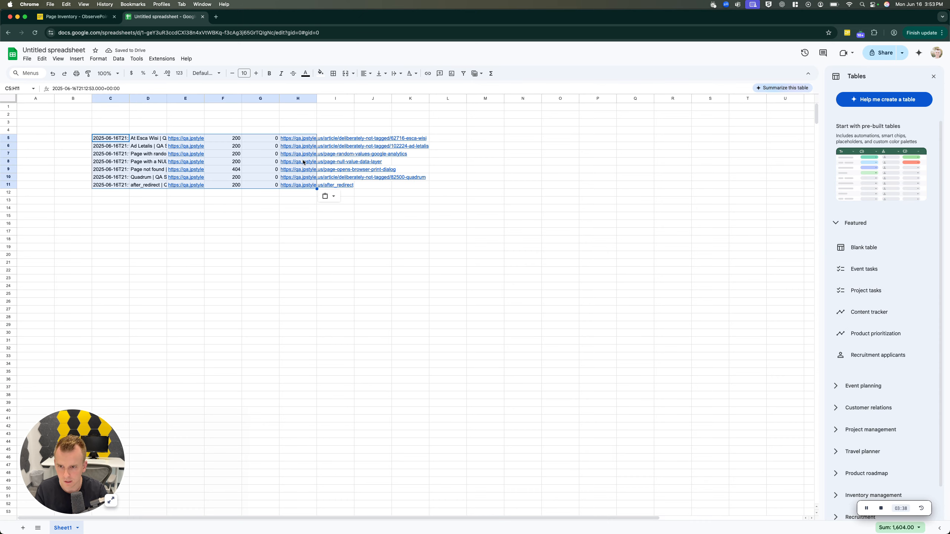
pyautogui.click(203, 17)
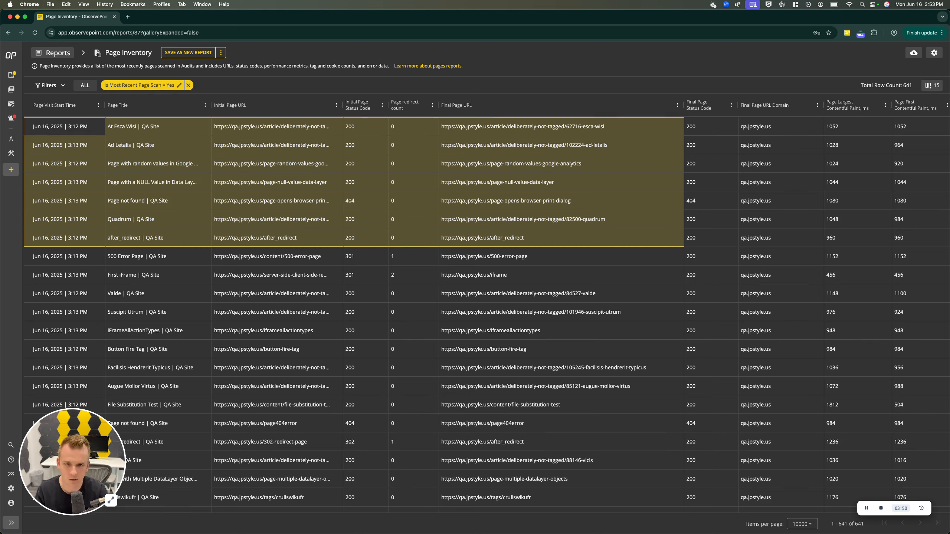
# Step: Remove the Is Most Recent Page Scan filter and clear the highlighted cell range
pyautogui.click(190, 86)
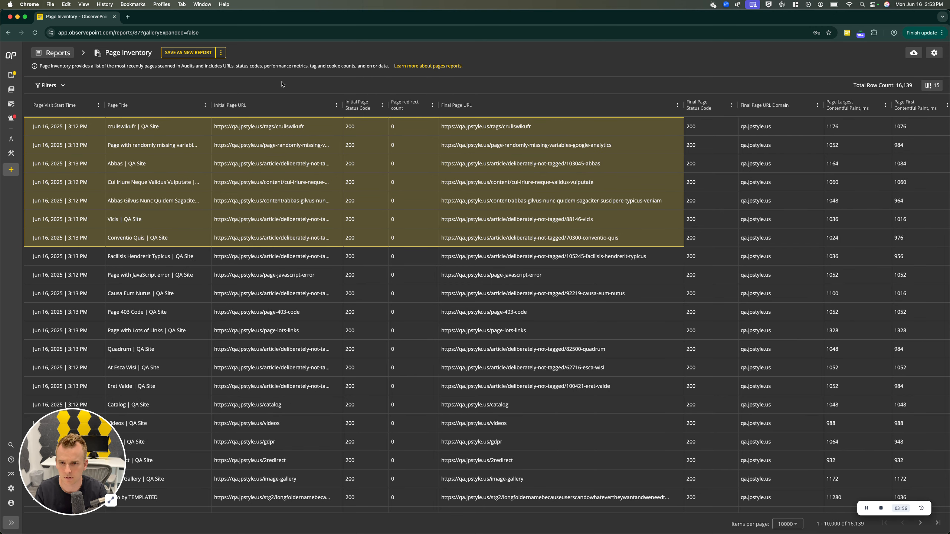
pyautogui.click(365, 201)
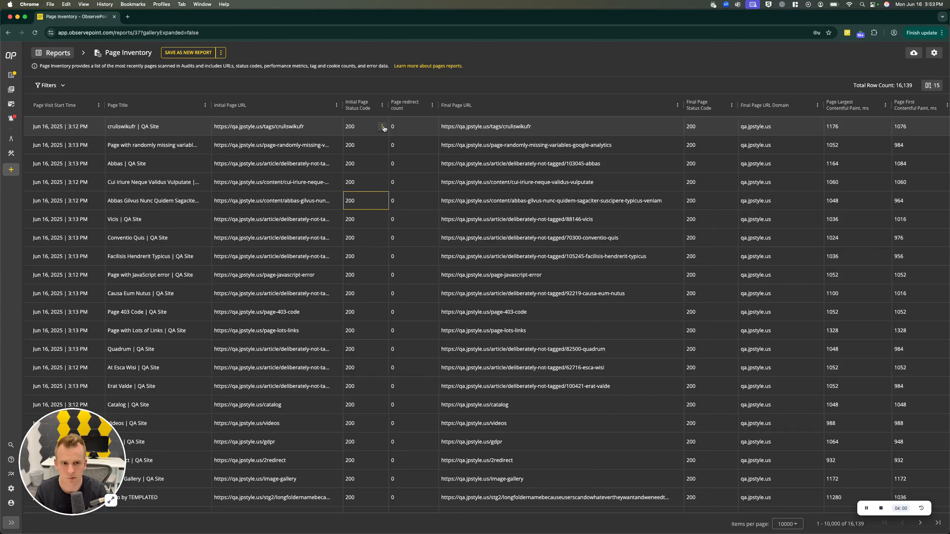
# Step: Group the report by Final Page Status Code and Cookie Count, widening the grouped columns to fit their headers
pyautogui.click(732, 105)
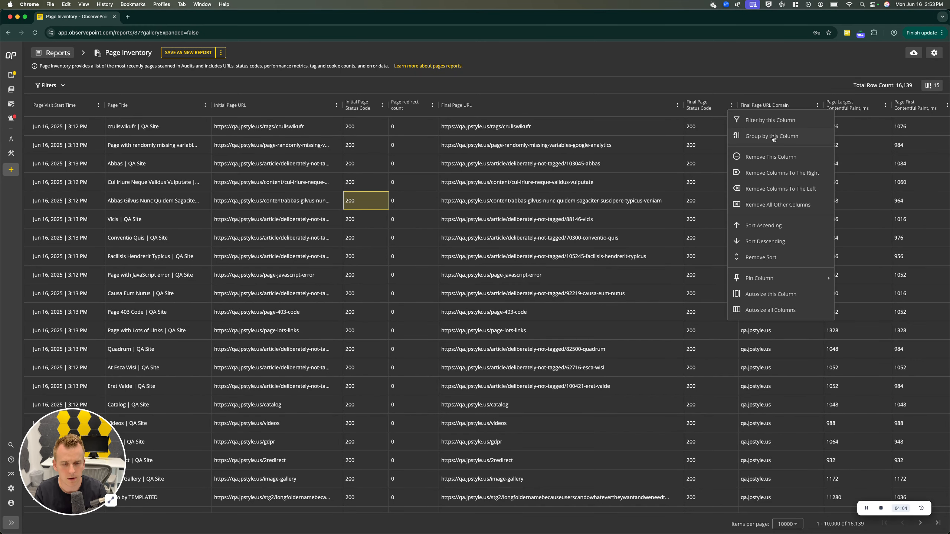
pyautogui.click(773, 137)
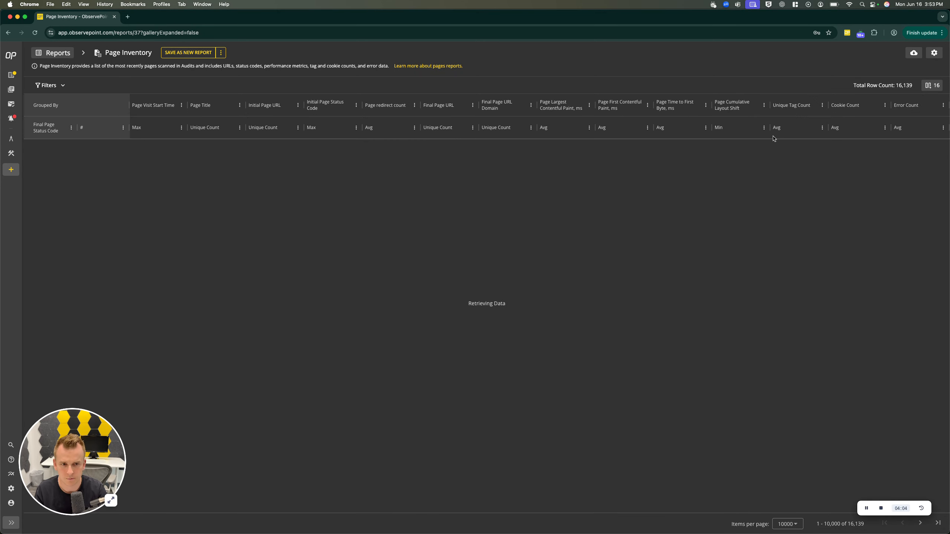
pyautogui.doubleClick(130, 106)
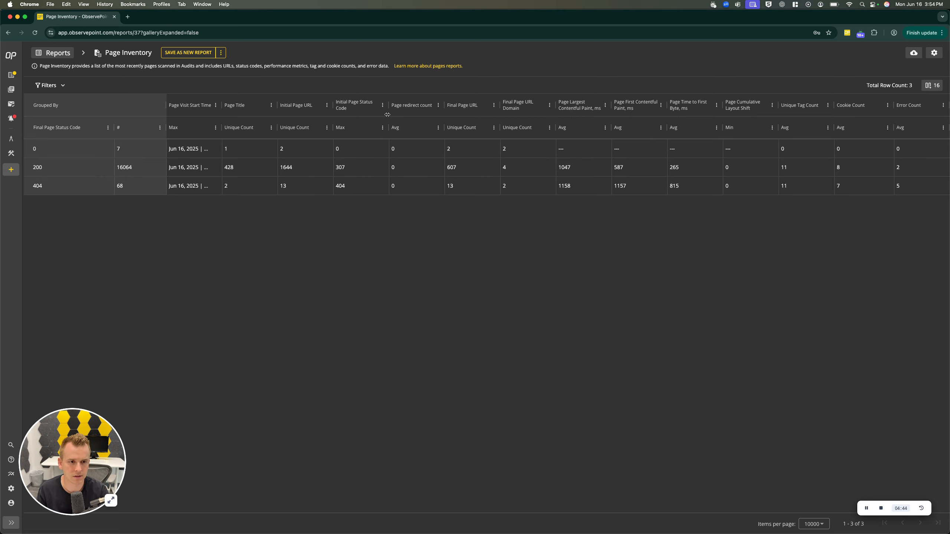
pyautogui.click(887, 105)
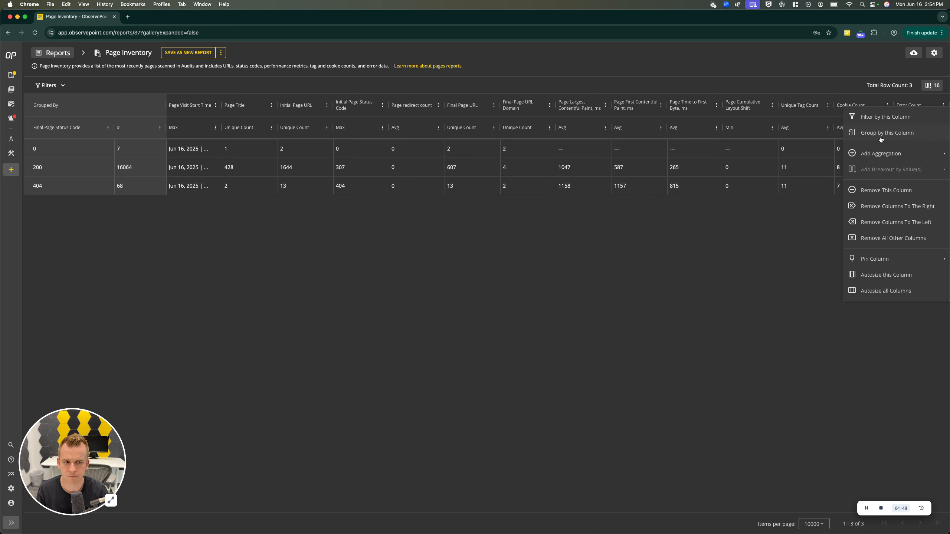
pyautogui.click(883, 133)
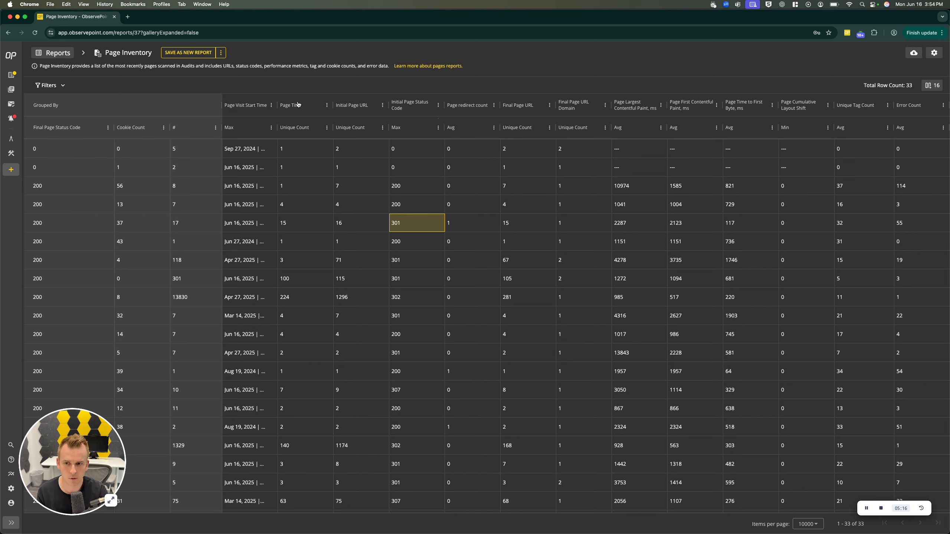
# Step: Ungroup Cookie Count in the Page Inventory report, and open the Cookie Inventory report from the featured reports
pyautogui.click(163, 130)
pyautogui.click(199, 170)
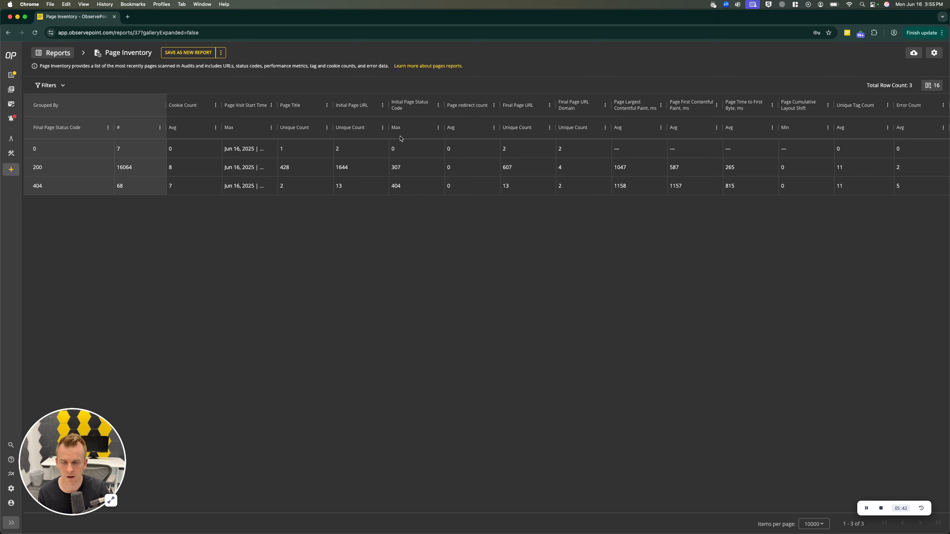
pyautogui.click(47, 49)
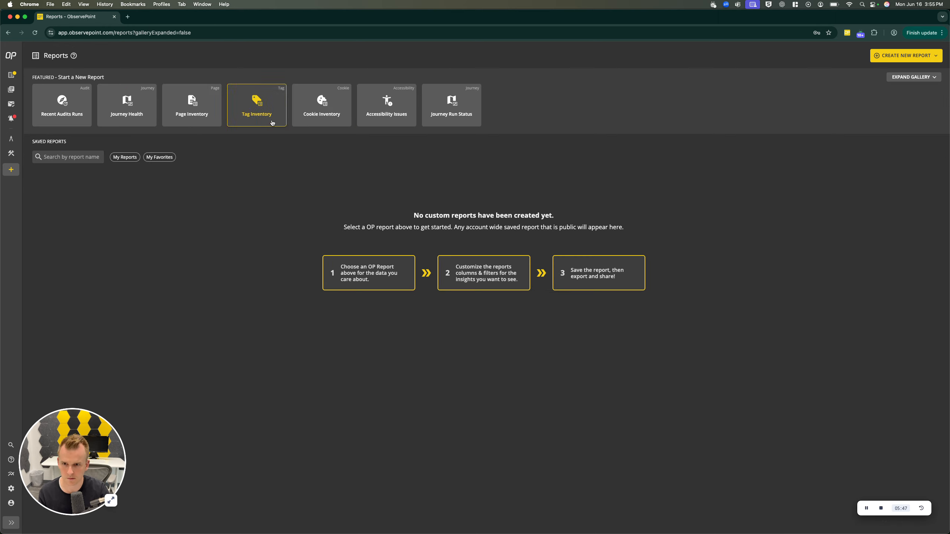
pyautogui.click(319, 108)
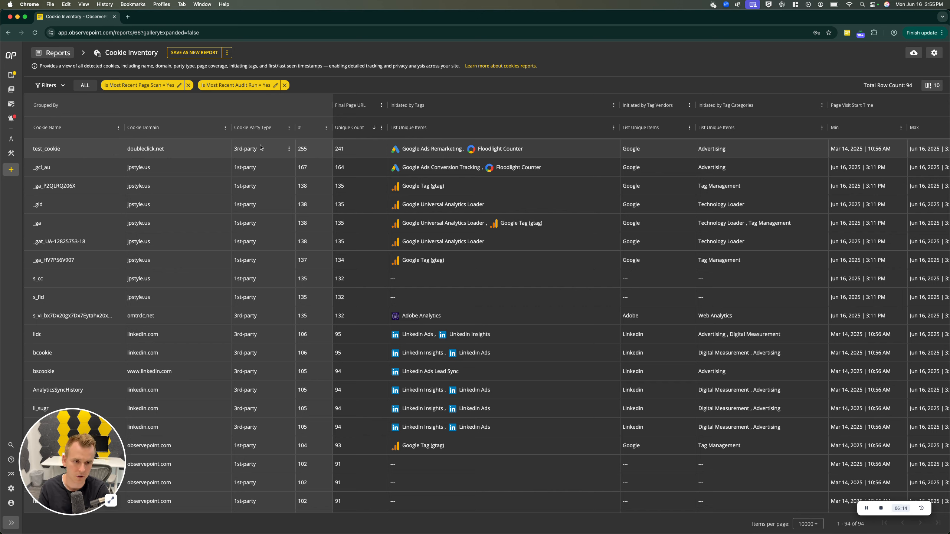
# Step: Add the Cookie Compliance Status column to the Cookie Inventory report and group the report by it
pyautogui.click(932, 86)
pyautogui.write('compli')
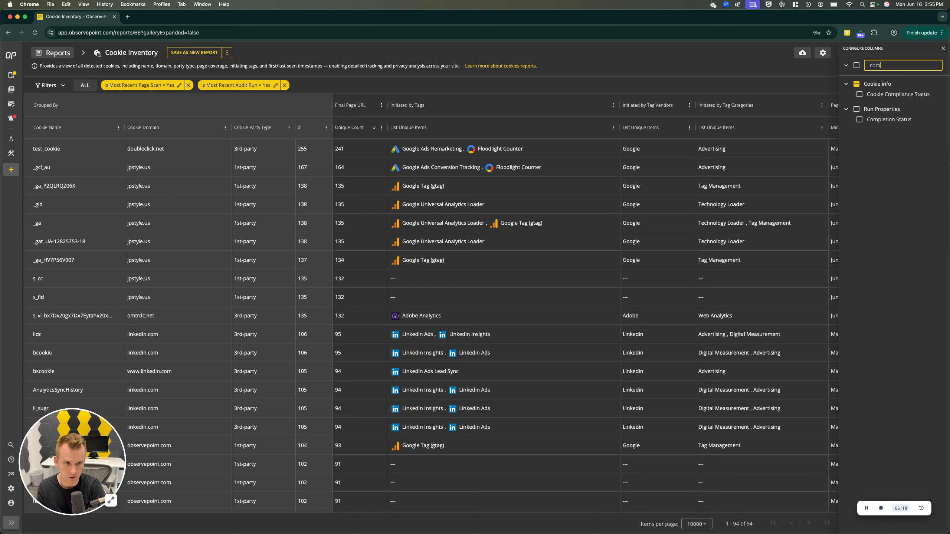
pyautogui.click(897, 94)
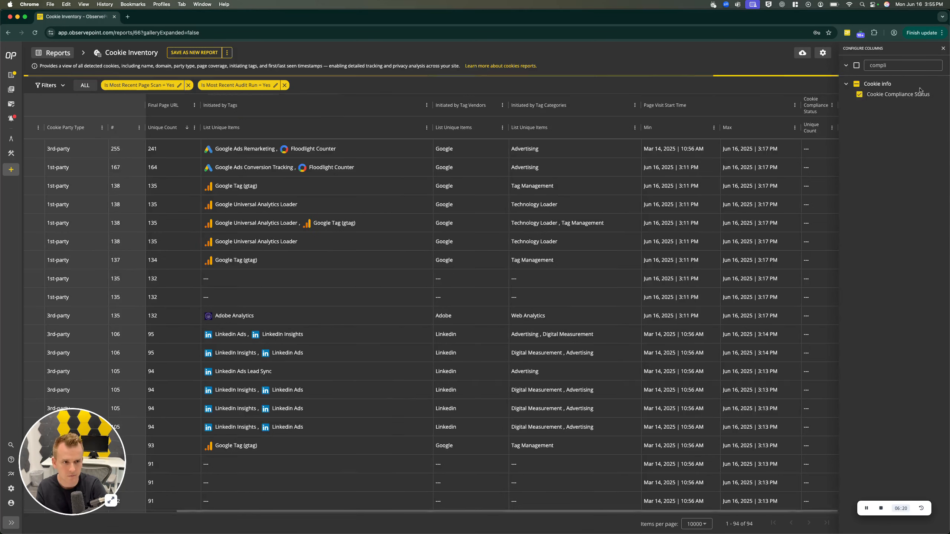
pyautogui.click(943, 49)
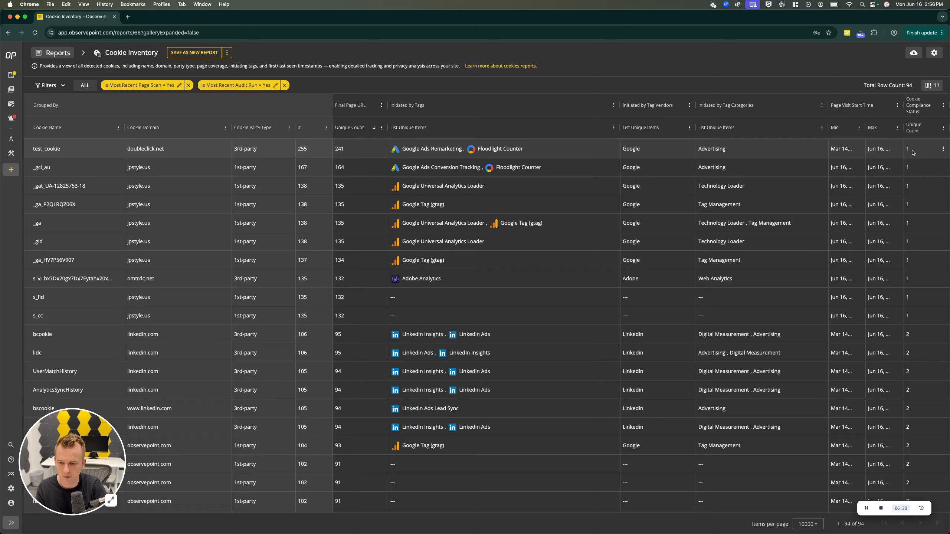
pyautogui.click(943, 106)
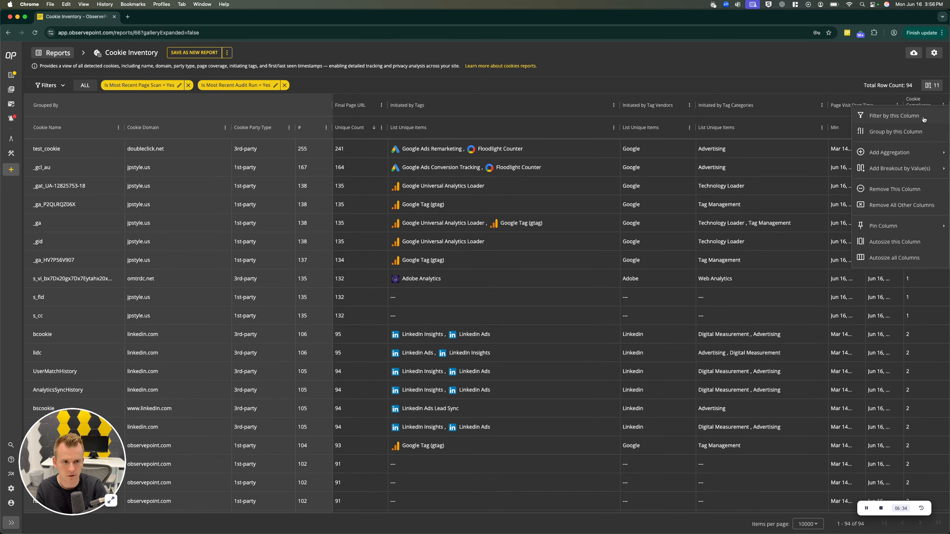
pyautogui.click(896, 132)
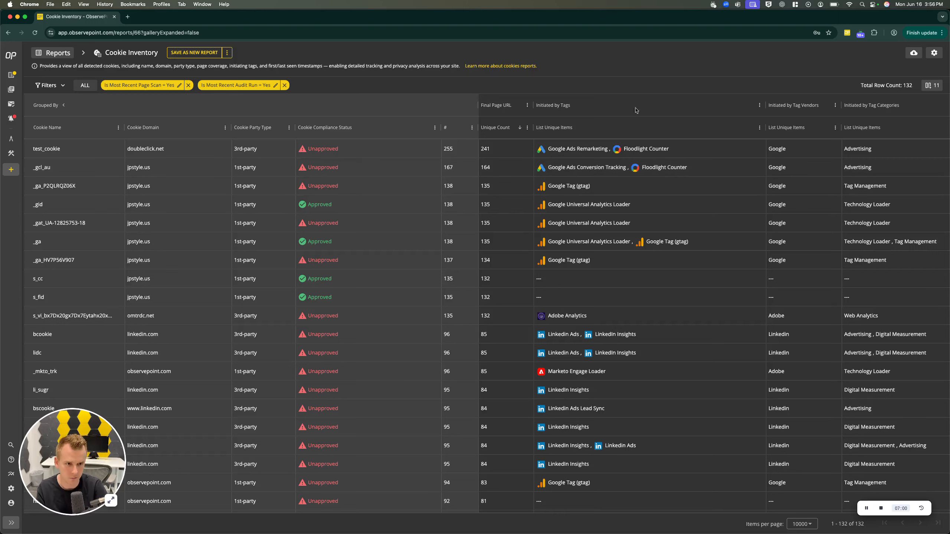
pyautogui.click(835, 127)
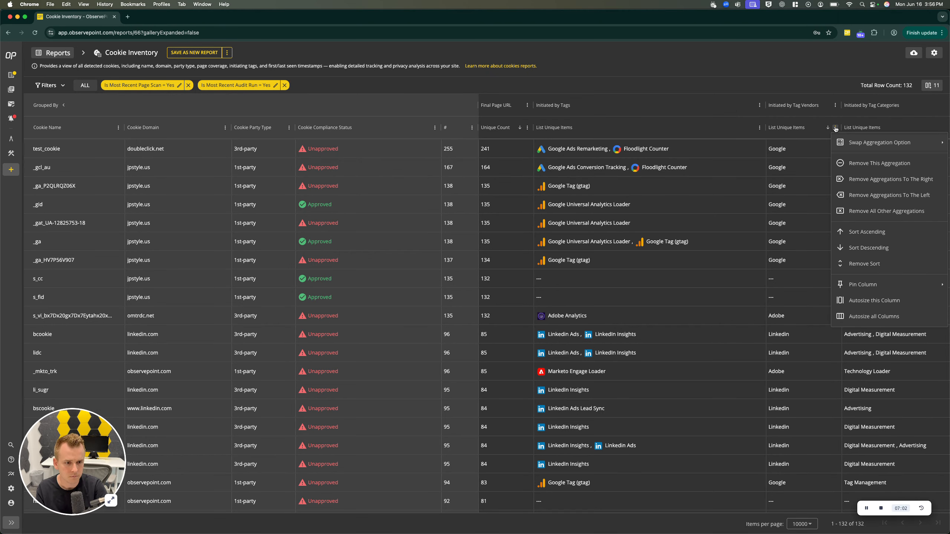
pyautogui.click(726, 66)
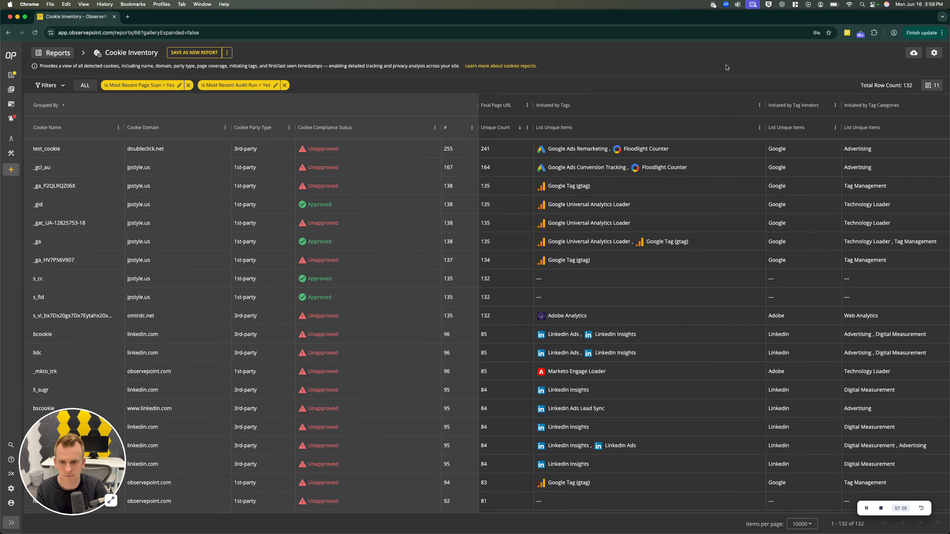
pyautogui.click(517, 124)
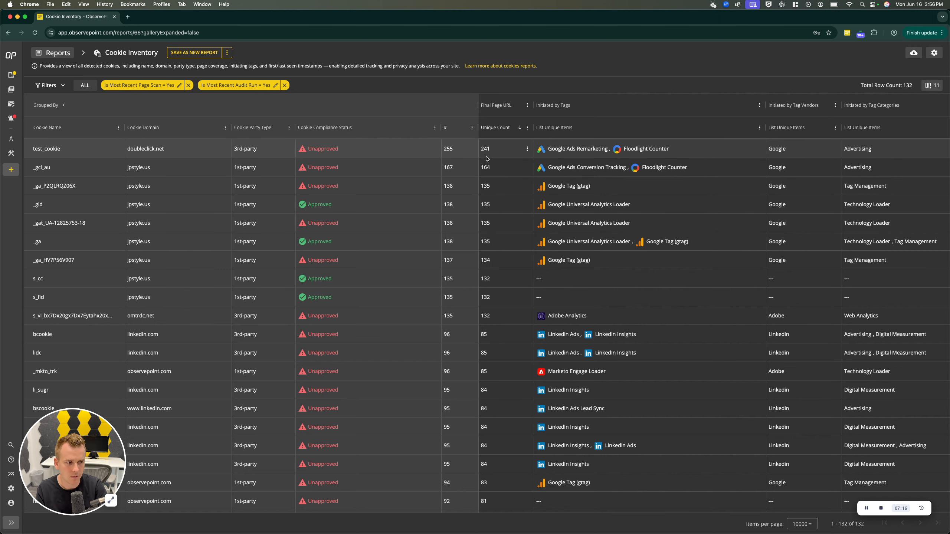
# Step: Ungroup all columns of the Cookie Inventory report and widen the Final Page URL column to show the long addresses
pyautogui.click(120, 128)
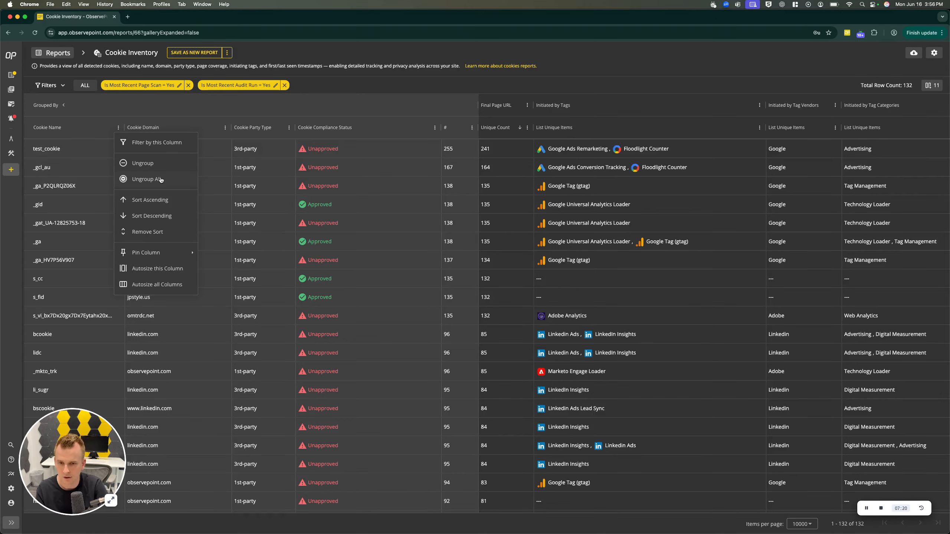
pyautogui.click(161, 179)
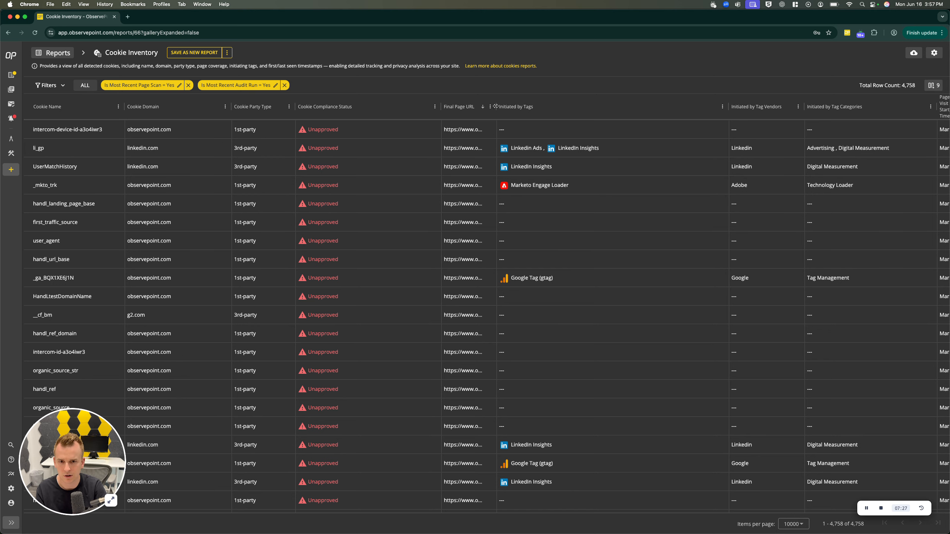
pyautogui.moveTo(497, 107); pyautogui.dragTo(744, 109)
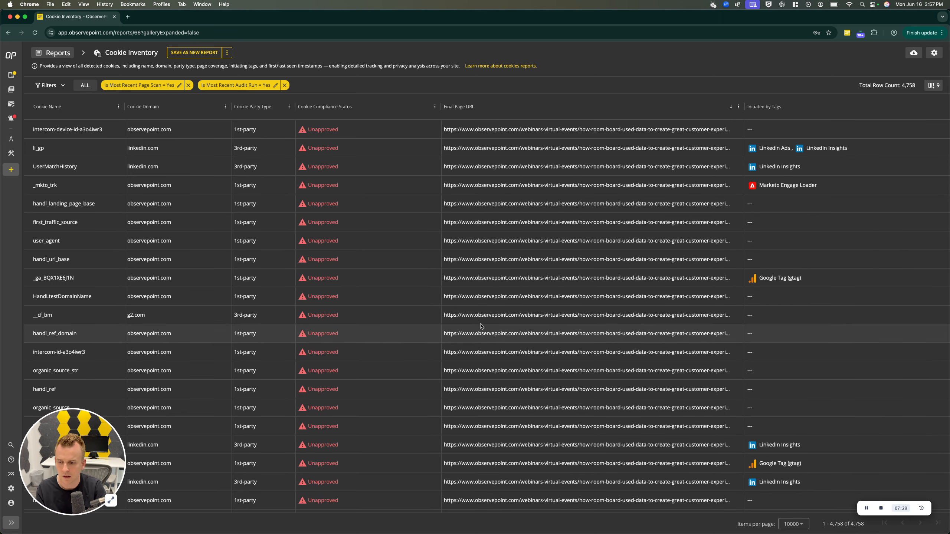